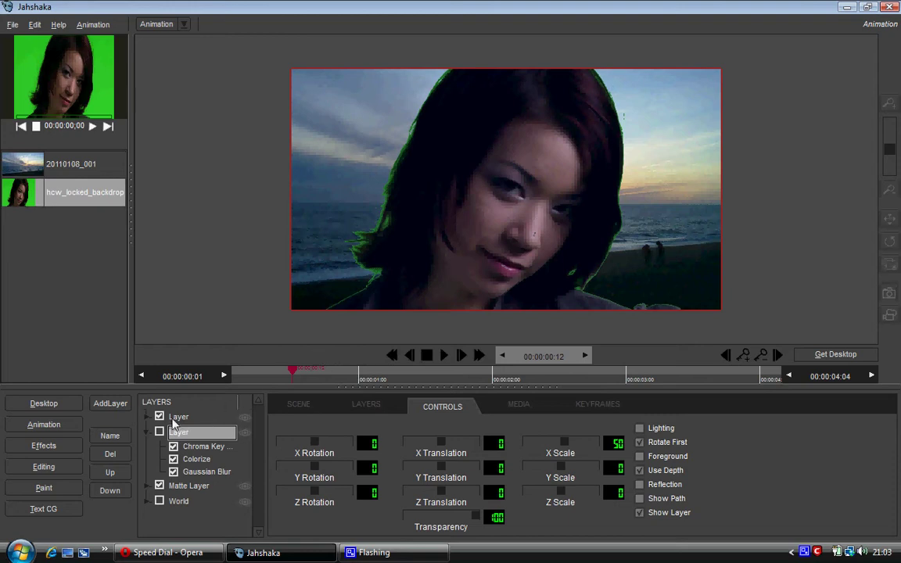
Hide the top layer and show the second layer carrying Chroma Key, Colorize and Gaussian Blur.
{"action": "left_click", "coordinate": [175, 418]}
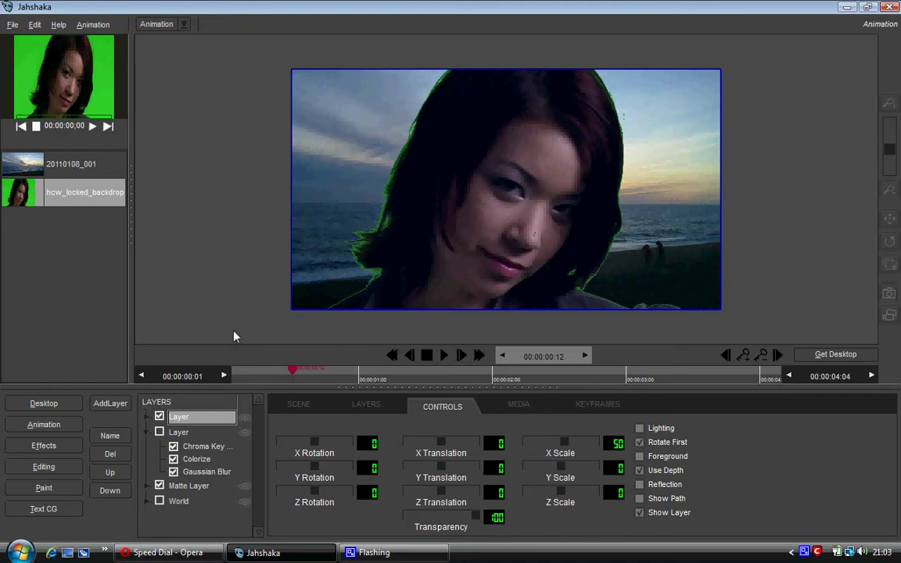
{"action": "left_click", "coordinate": [159, 416]}
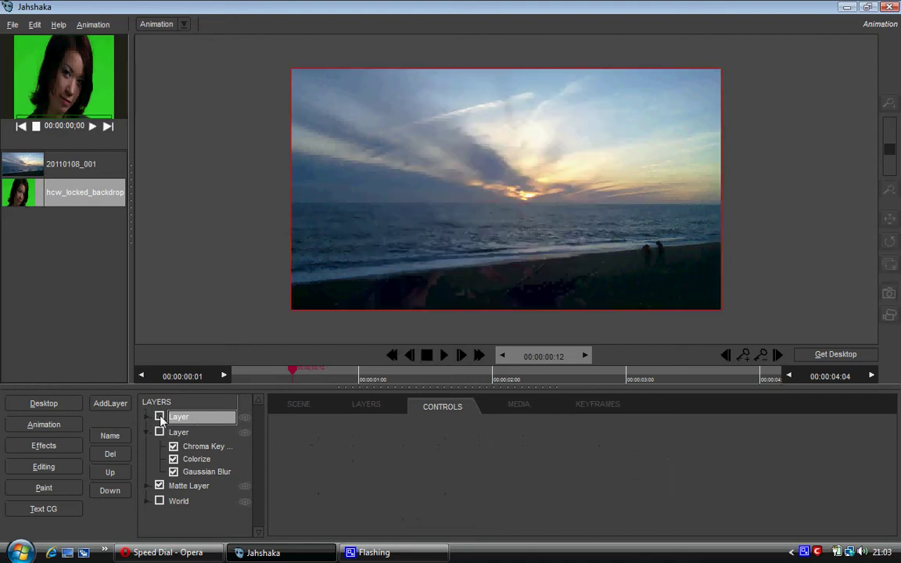
{"action": "left_click", "coordinate": [160, 431]}
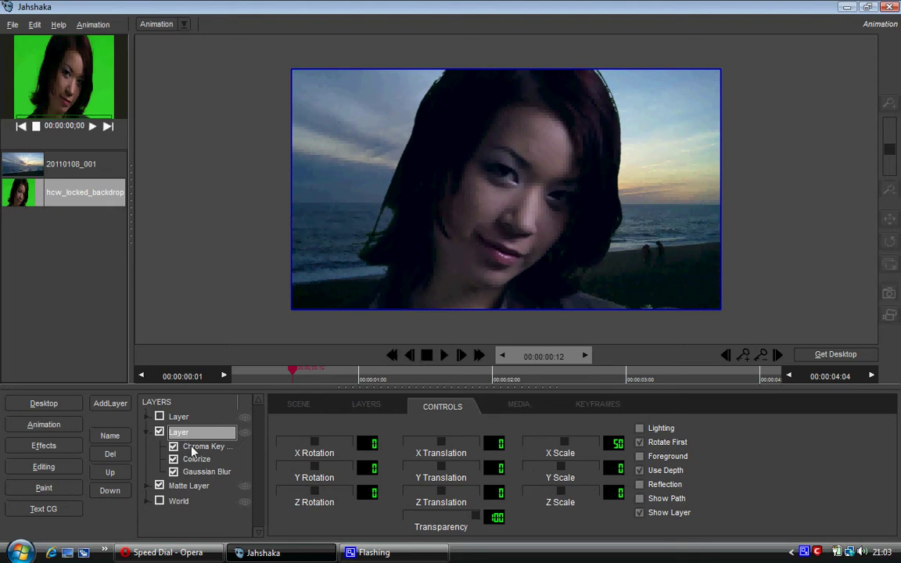
Open the Keyer for the green-screen clip from the Desktop and bring up its AXIS settings.
{"action": "left_click", "coordinate": [66, 404]}
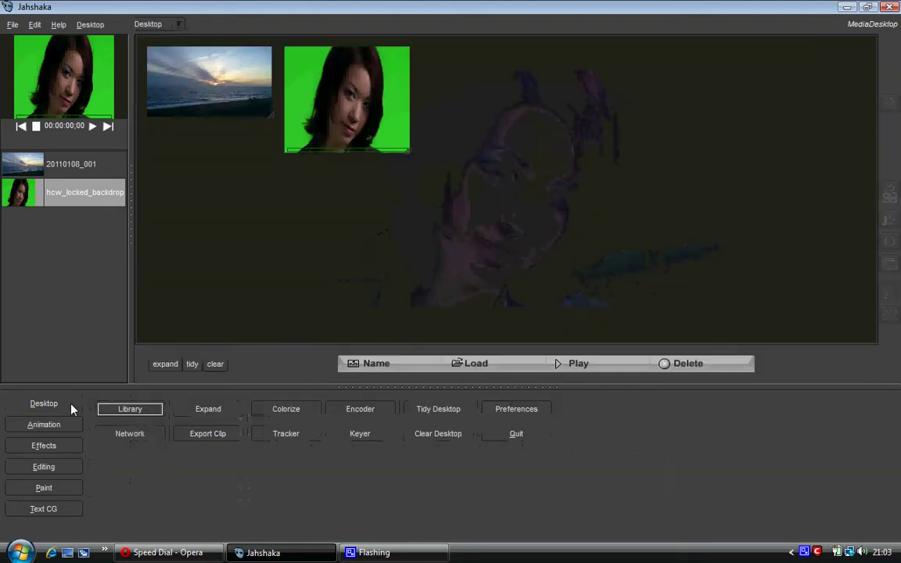
{"action": "left_click", "coordinate": [347, 432]}
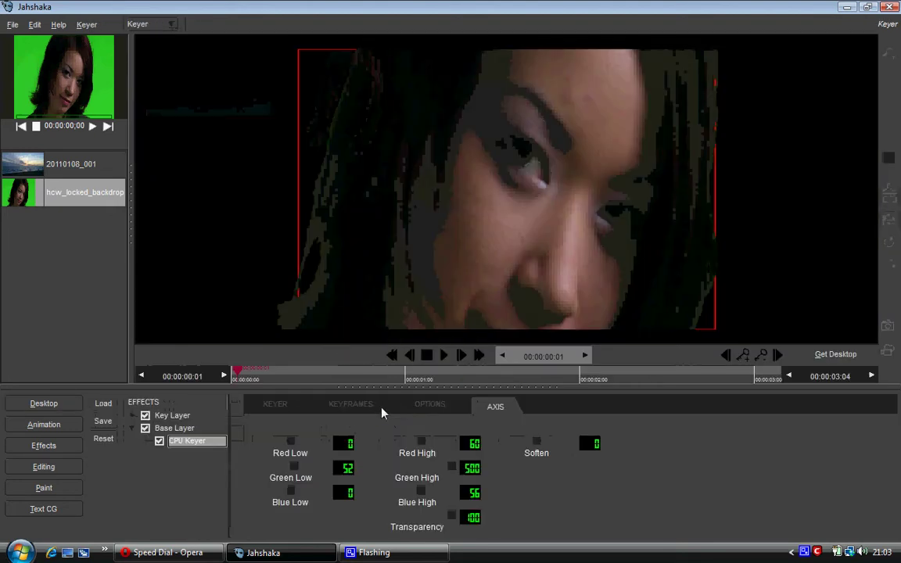
{"action": "left_click_drag", "start_coordinate": [888, 157], "coordinate": [889, 151]}
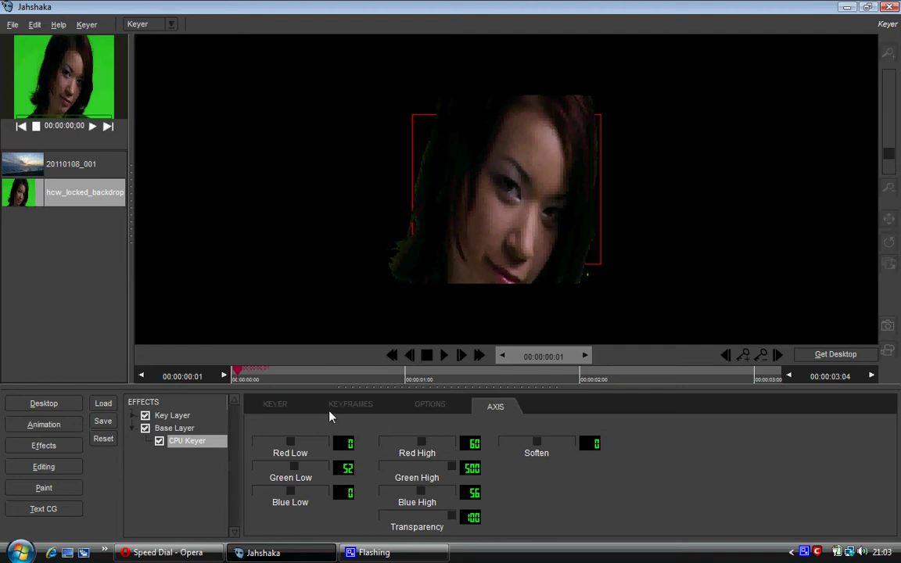
{"action": "left_click", "coordinate": [274, 404]}
{"action": "left_click", "coordinate": [361, 407]}
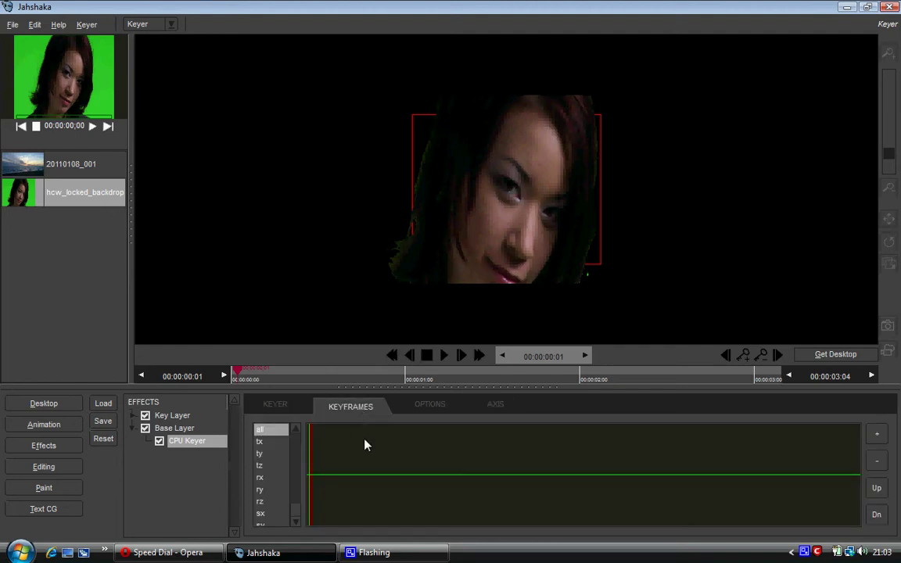
{"action": "left_click", "coordinate": [422, 405]}
{"action": "left_click", "coordinate": [351, 405]}
{"action": "left_click", "coordinate": [492, 407]}
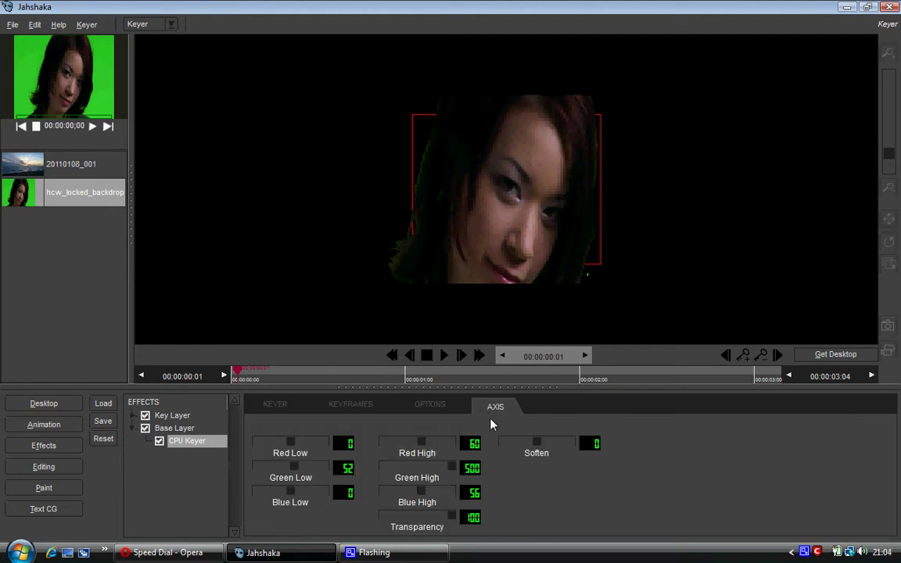
Drag the Red, Green and Blue Low and High limits down to 0.
{"action": "left_click_drag", "start_coordinate": [472, 443], "coordinate": [474, 475]}
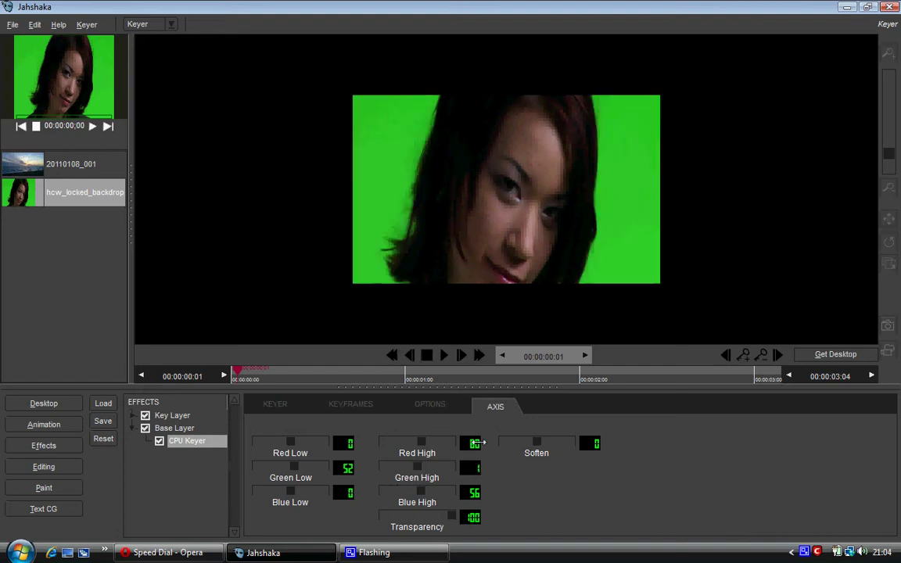
{"action": "left_click_drag", "start_coordinate": [342, 468], "coordinate": [336, 469]}
{"action": "left_click_drag", "start_coordinate": [473, 493], "coordinate": [474, 464]}
Sample the green backdrop with the Keyer eyedropper, then return to the AXIS values.
{"action": "left_click", "coordinate": [187, 442]}
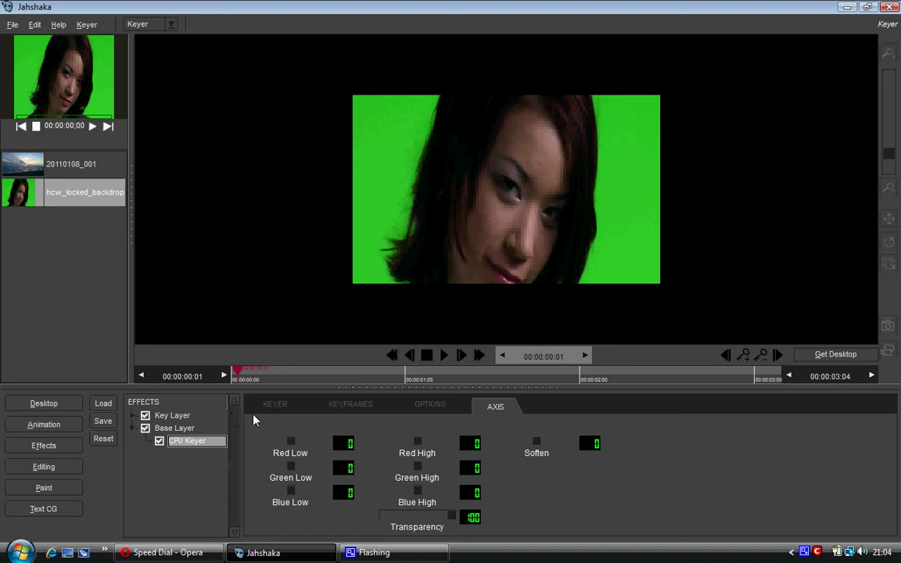
{"action": "left_click", "coordinate": [272, 475]}
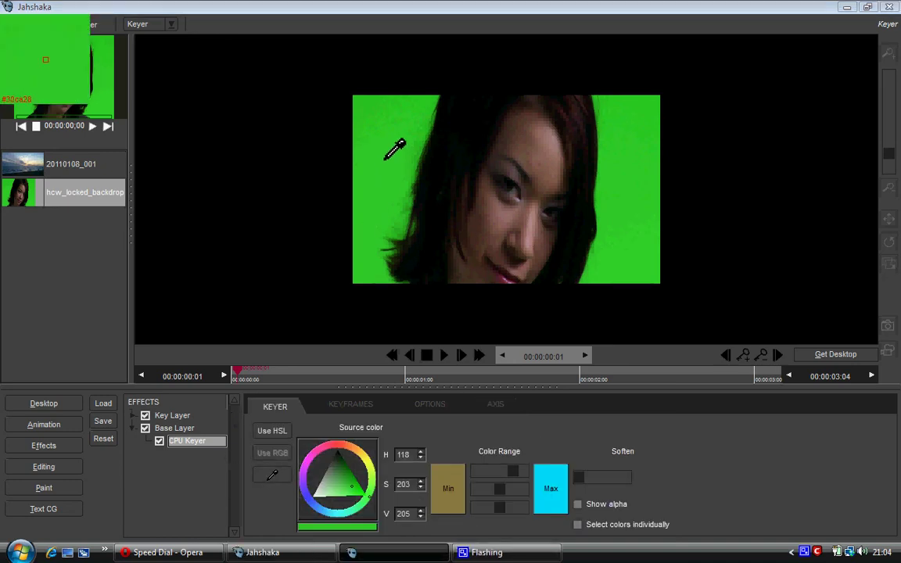
{"action": "left_click", "coordinate": [376, 260]}
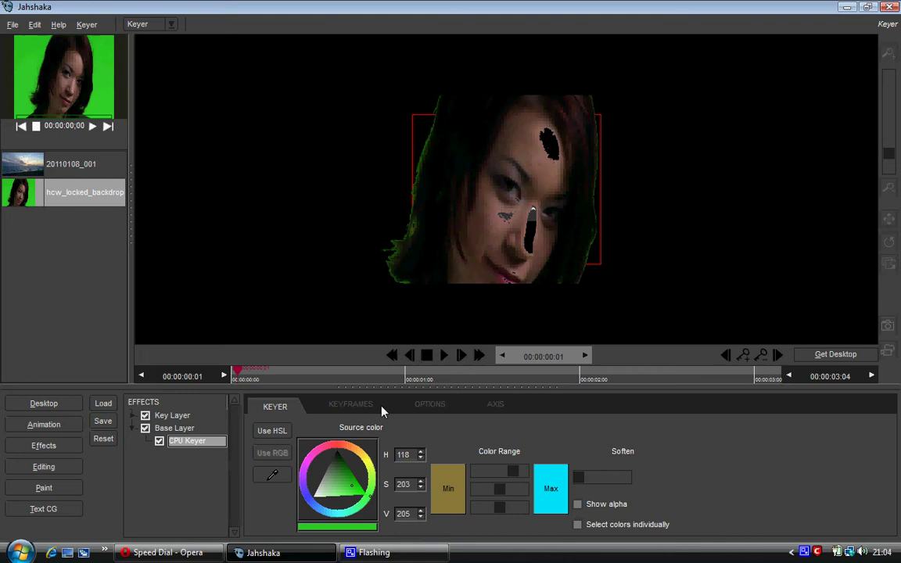
{"action": "left_click", "coordinate": [491, 409]}
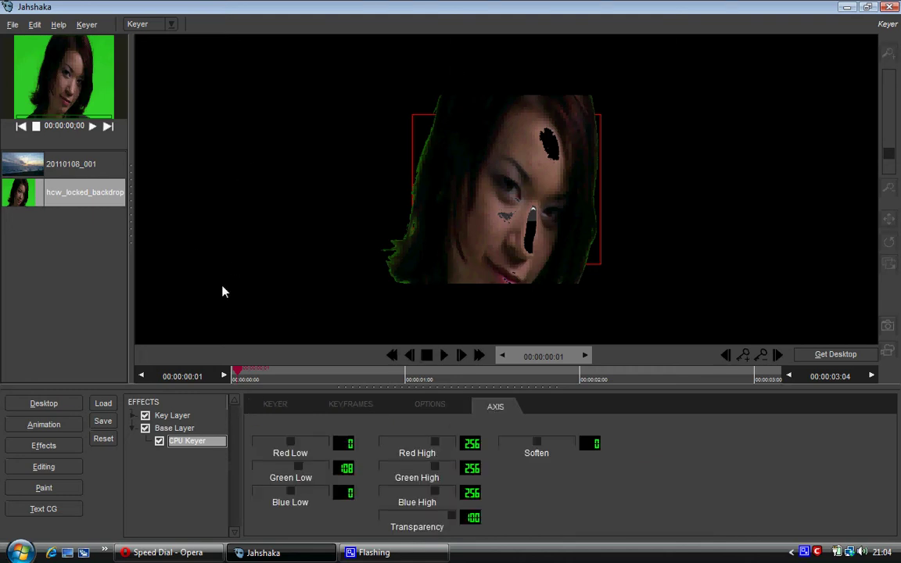
{"action": "left_click", "coordinate": [76, 430]}
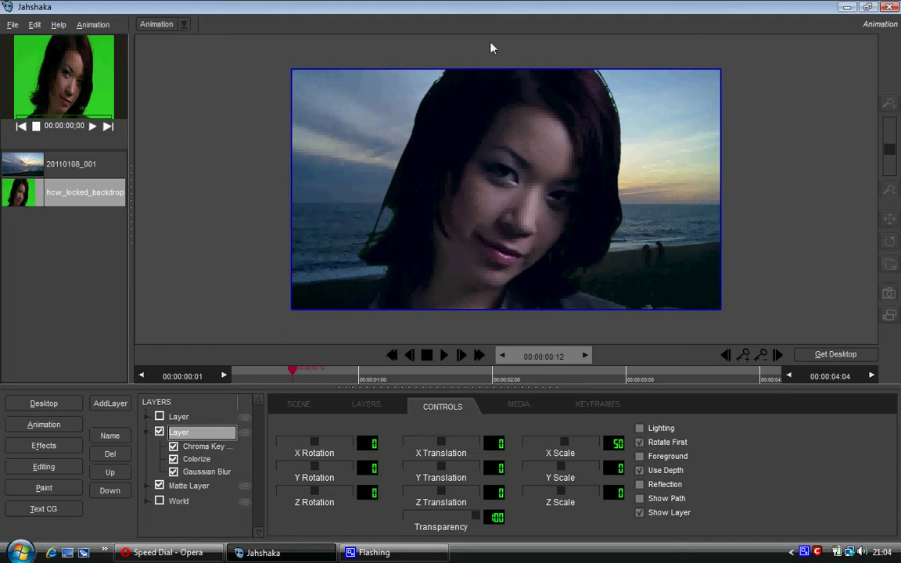
{"action": "left_click", "coordinate": [49, 403]}
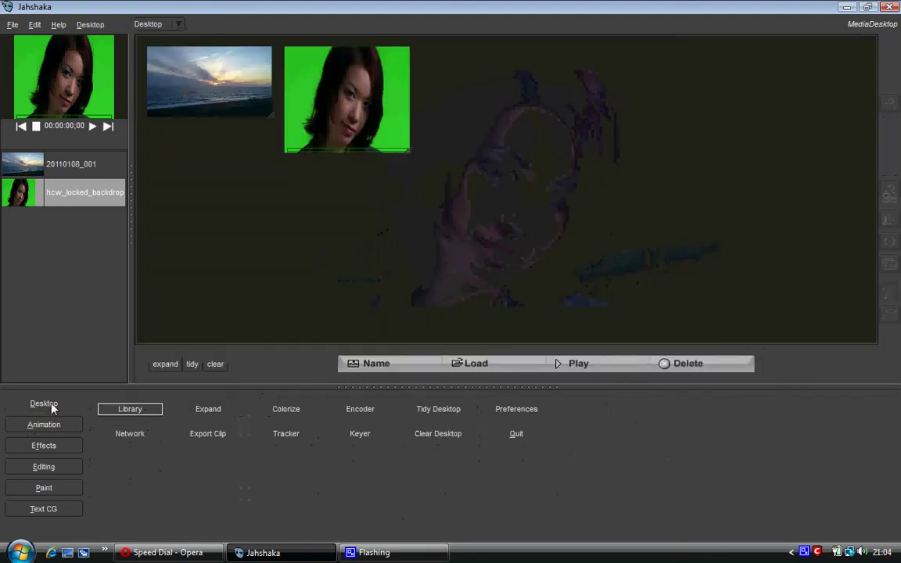
{"action": "left_click", "coordinate": [376, 435]}
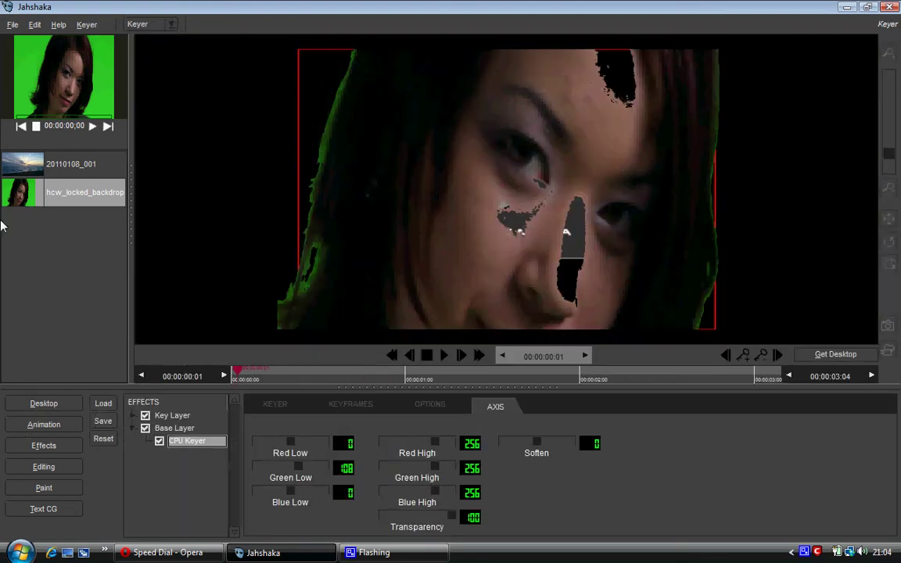
Set the key's Red High to 63 and Blue High to 54 to clear the green spill.
{"action": "left_click", "coordinate": [892, 150]}
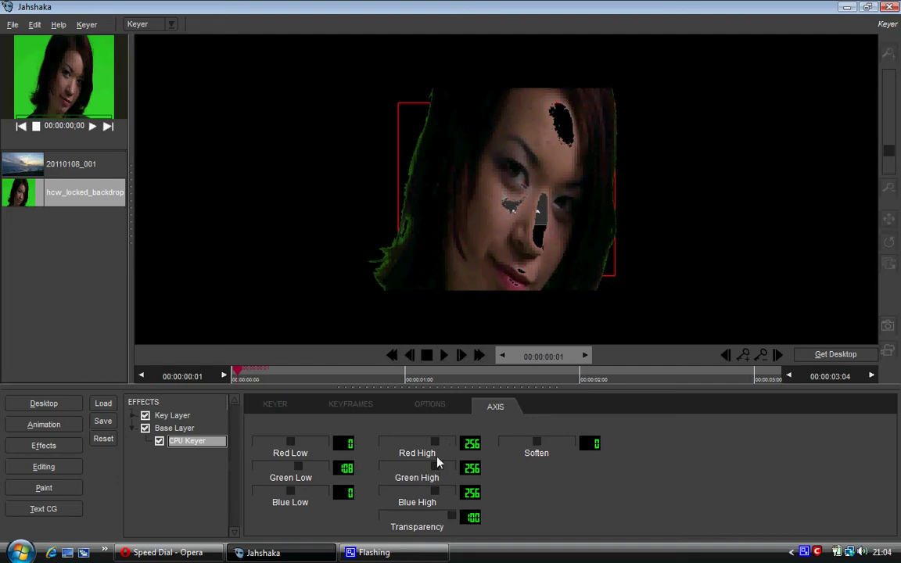
{"action": "mouse_move", "coordinate": [431, 444]}
{"action": "left_mouse_down"}
{"action": "mouse_move", "coordinate": [356, 443]}
{"action": "mouse_move", "coordinate": [451, 444]}
{"action": "mouse_move", "coordinate": [427, 445]}
{"action": "left_mouse_up"}
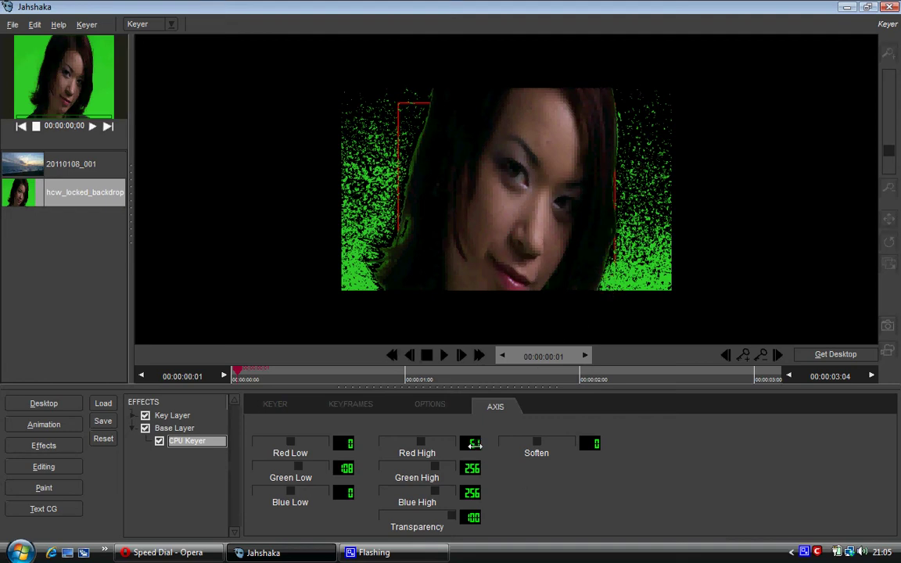
{"action": "left_click_drag", "start_coordinate": [473, 444], "coordinate": [483, 446]}
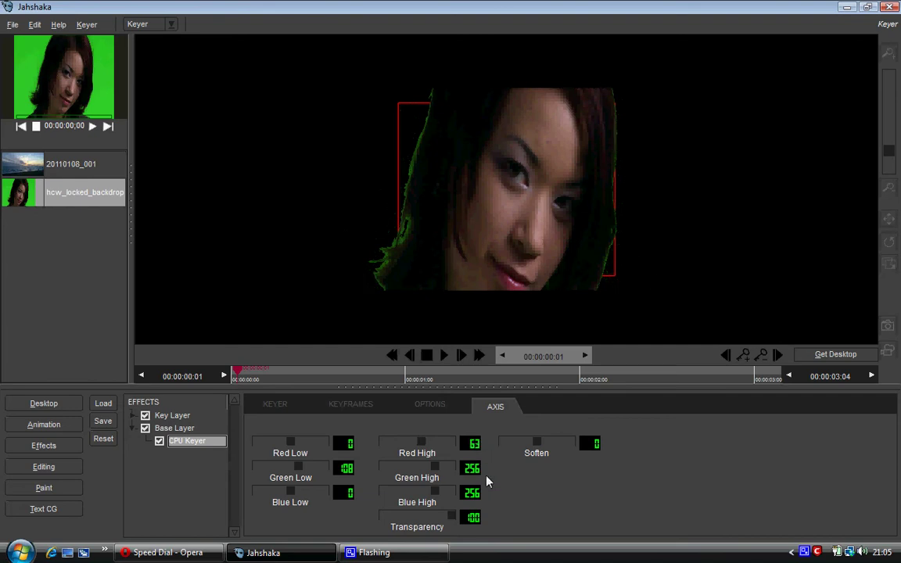
{"action": "left_click_drag", "start_coordinate": [471, 492], "coordinate": [457, 316]}
Raise Green High to 500 and adjust Green Low to about 53 to remove the fringe.
{"action": "left_click_drag", "start_coordinate": [434, 472], "coordinate": [462, 472]}
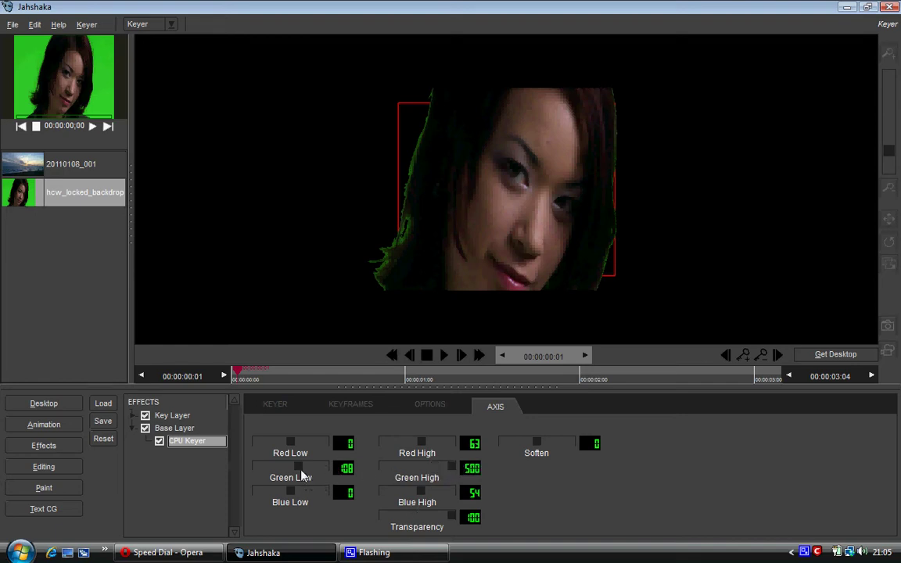
{"action": "left_click_drag", "start_coordinate": [300, 468], "coordinate": [296, 469]}
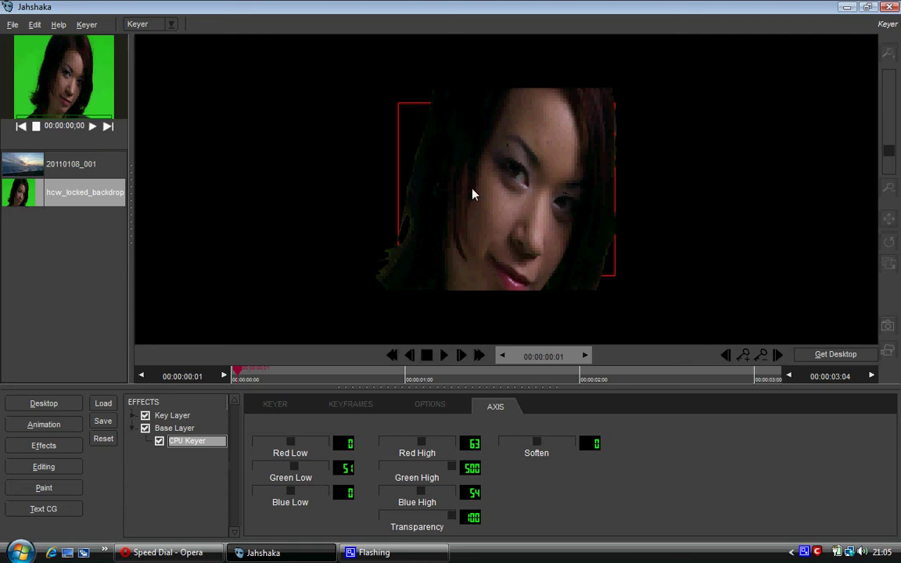
{"action": "left_click_drag", "start_coordinate": [341, 468], "coordinate": [333, 469]}
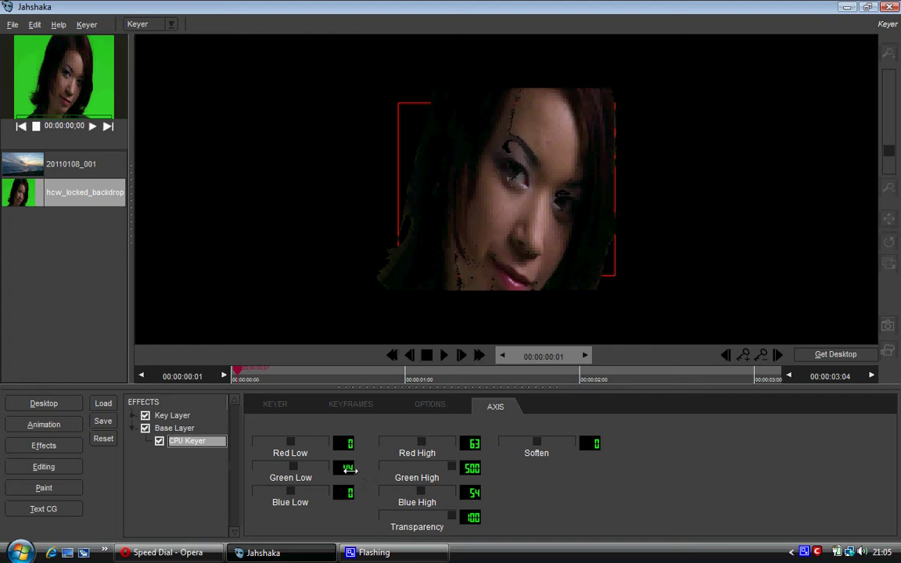
{"action": "left_click_drag", "start_coordinate": [349, 468], "coordinate": [351, 469]}
Fine-tune the key: Blue High slightly lower, Green Low to 50, Red High to 65.
{"action": "left_click_drag", "start_coordinate": [474, 444], "coordinate": [476, 444]}
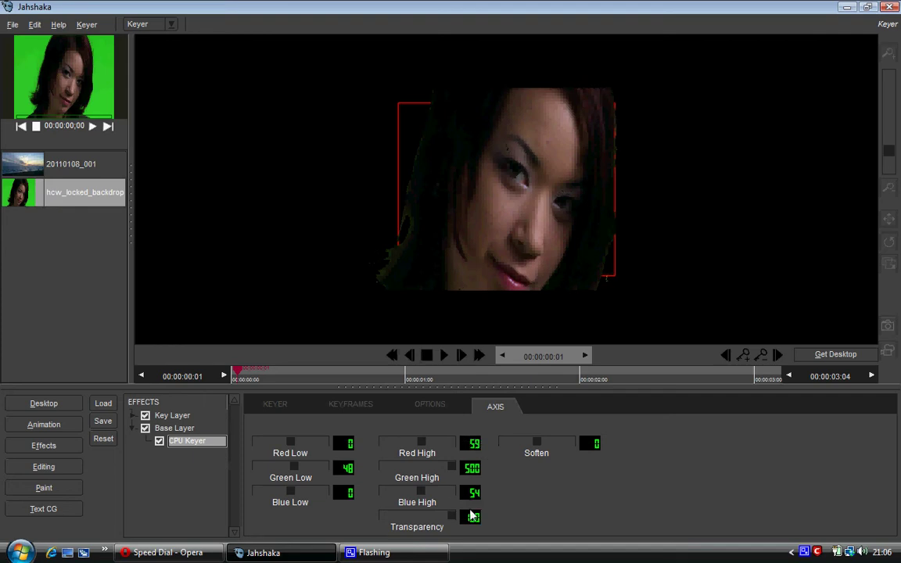
{"action": "left_click_drag", "start_coordinate": [470, 494], "coordinate": [468, 492]}
{"action": "left_click_drag", "start_coordinate": [347, 467], "coordinate": [368, 460]}
{"action": "left_click_drag", "start_coordinate": [469, 443], "coordinate": [478, 444]}
{"action": "left_click", "coordinate": [39, 426]}
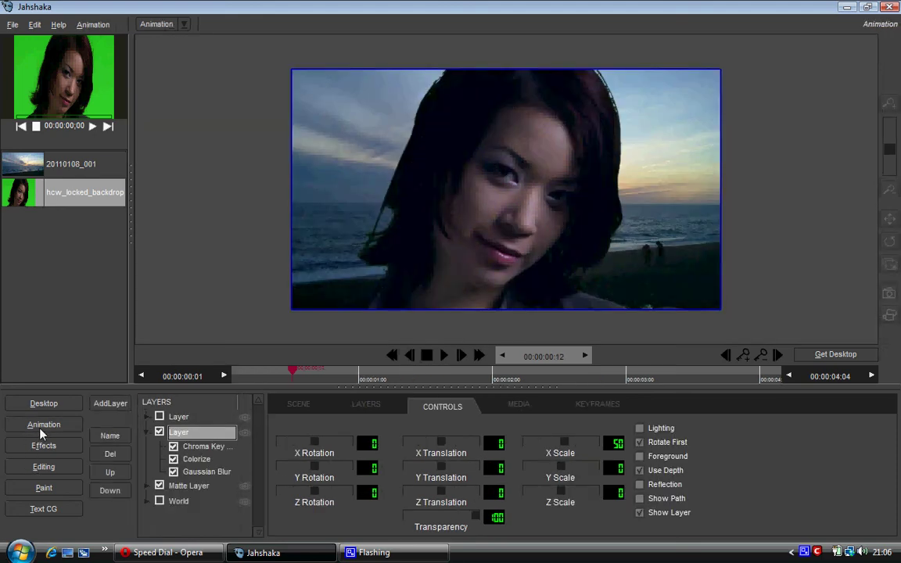
{"action": "left_click", "coordinate": [195, 449]}
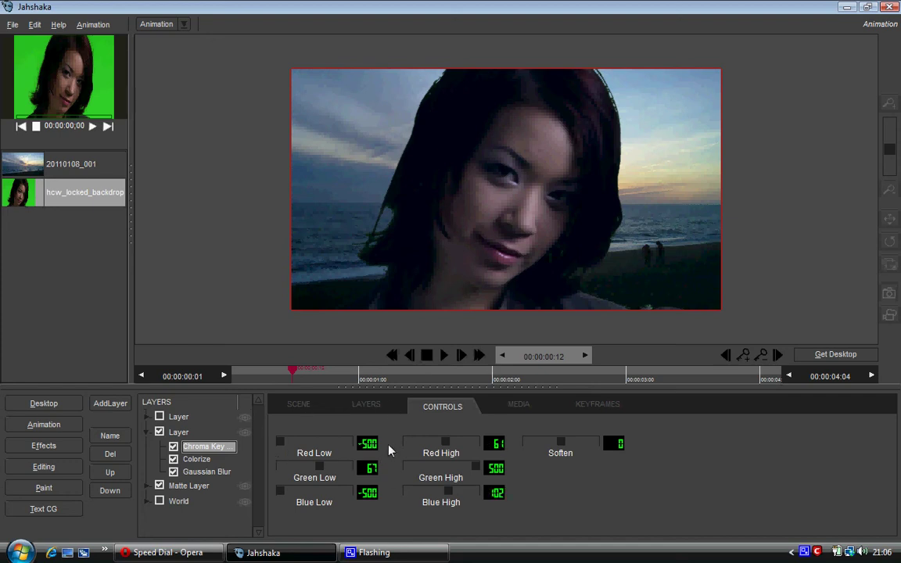
{"action": "left_click", "coordinate": [172, 459]}
{"action": "left_click", "coordinate": [174, 473]}
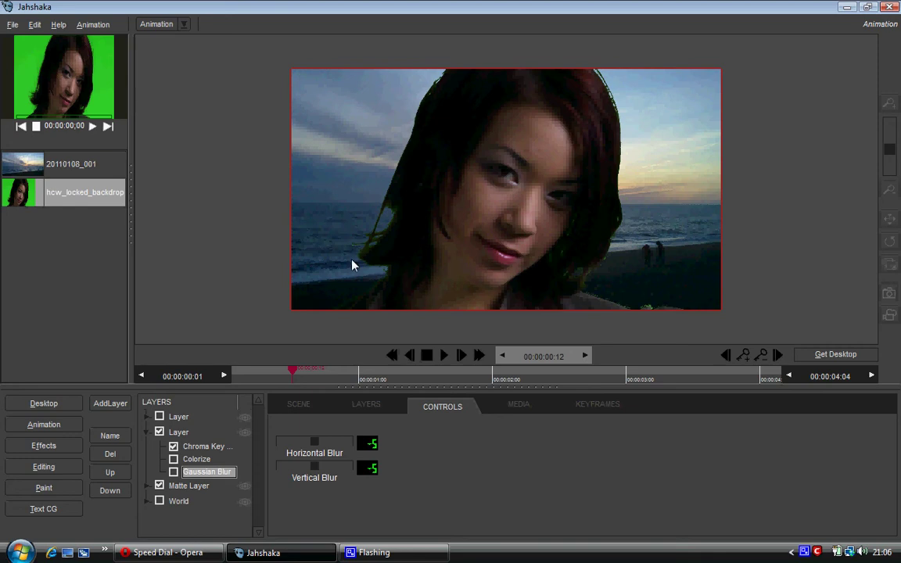
{"action": "left_click", "coordinate": [174, 459]}
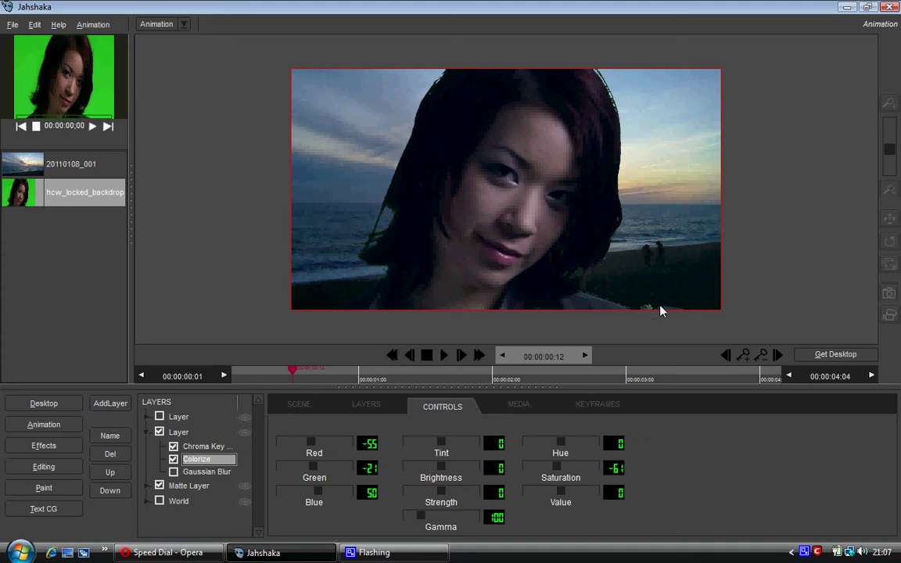
{"action": "left_click", "coordinate": [174, 473]}
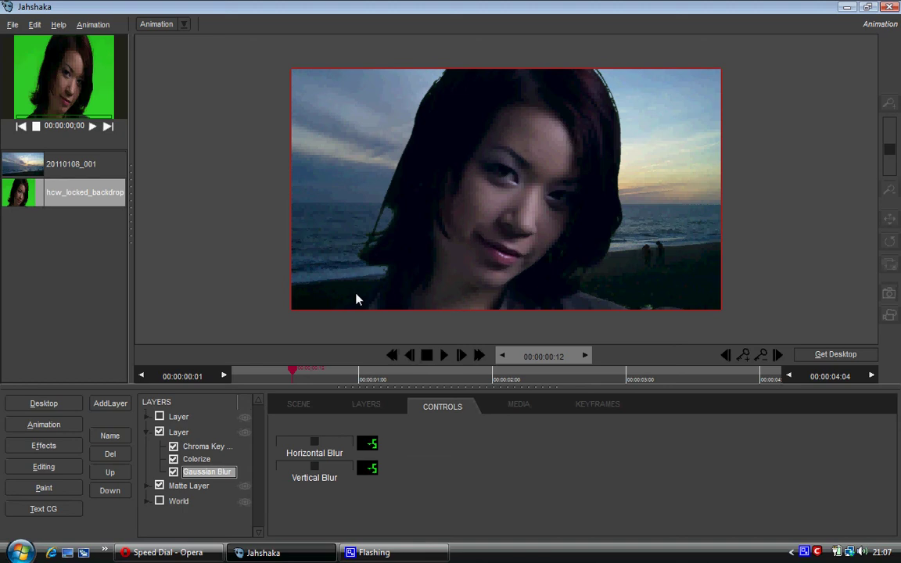
{"action": "left_click", "coordinate": [159, 417]}
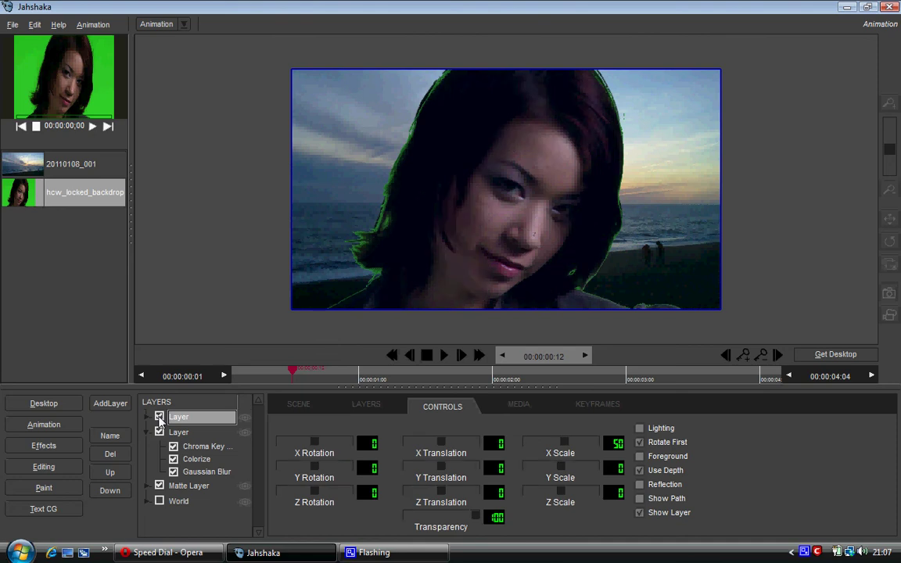
{"action": "left_click", "coordinate": [159, 417]}
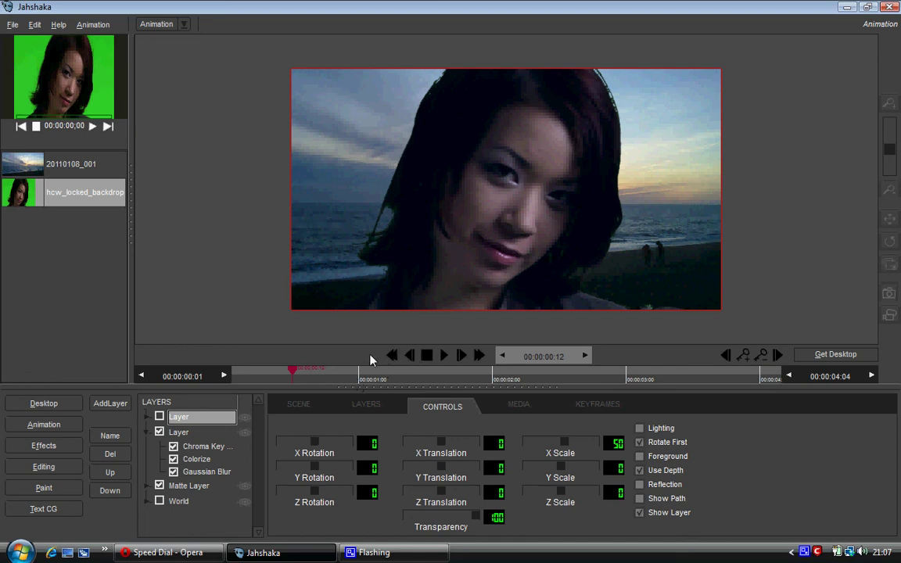
{"action": "left_click", "coordinate": [142, 375]}
{"action": "left_click", "coordinate": [160, 418]}
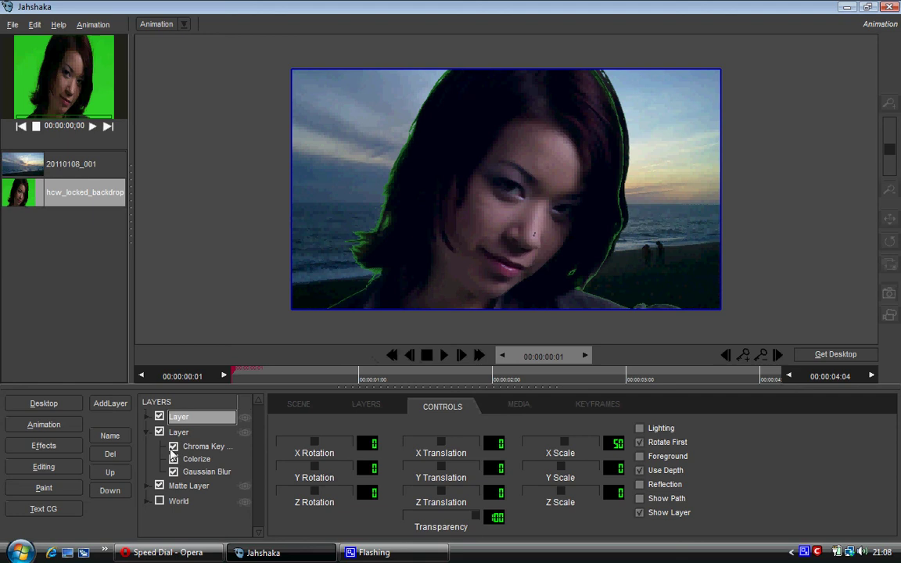
{"action": "left_click", "coordinate": [159, 418]}
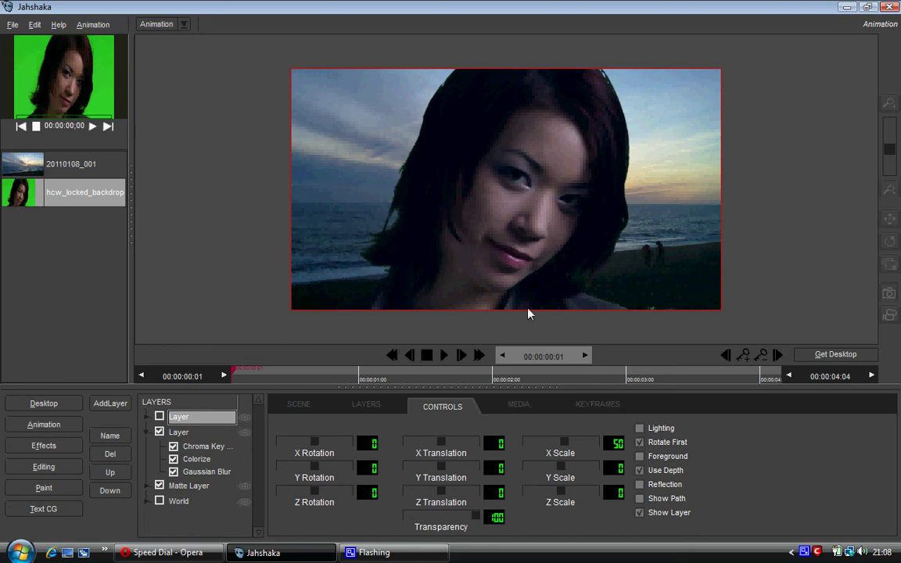
{"action": "left_click", "coordinate": [196, 460]}
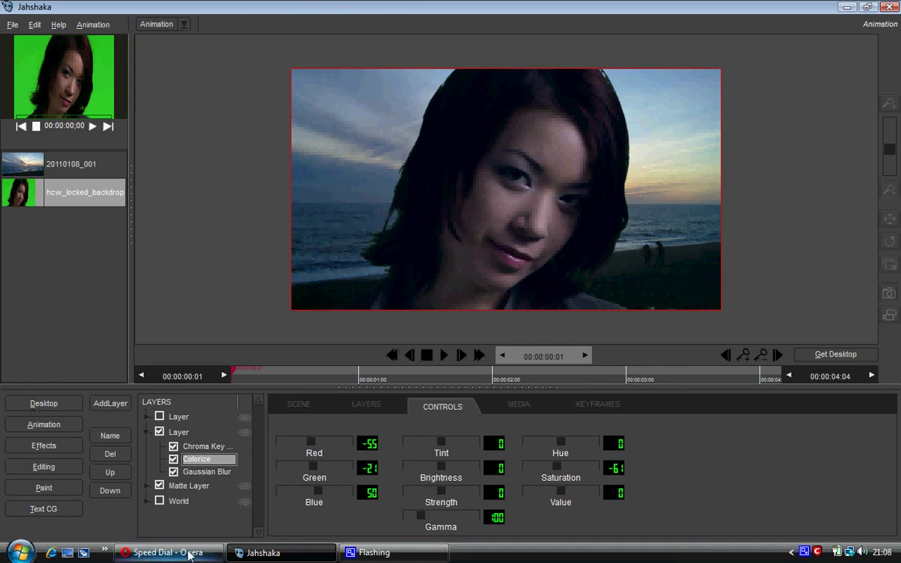
{"action": "left_click", "coordinate": [205, 472]}
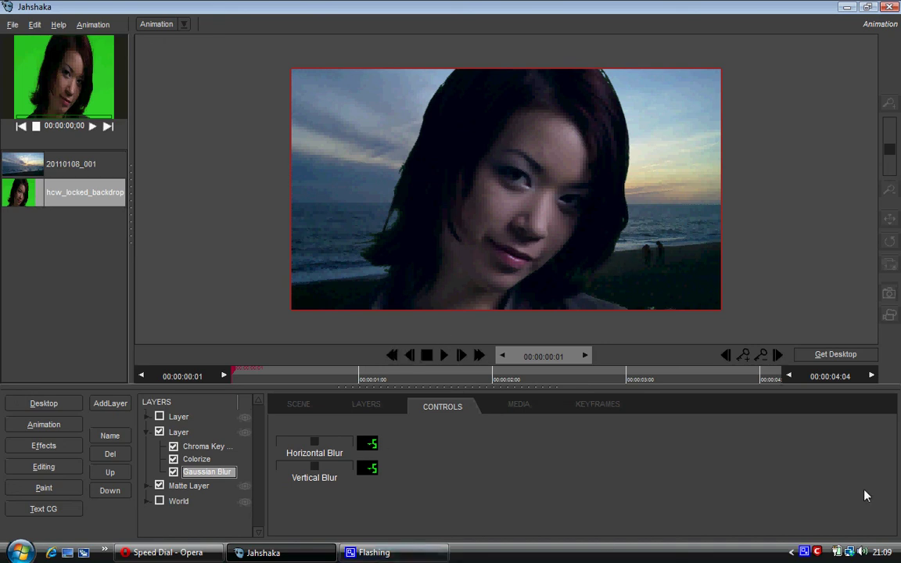
{"action": "right_click", "coordinate": [817, 552]}
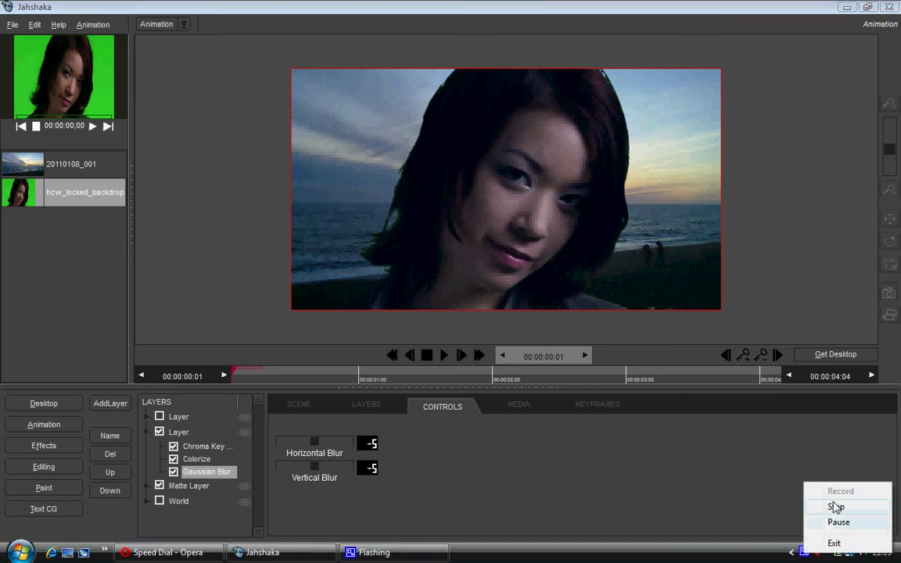